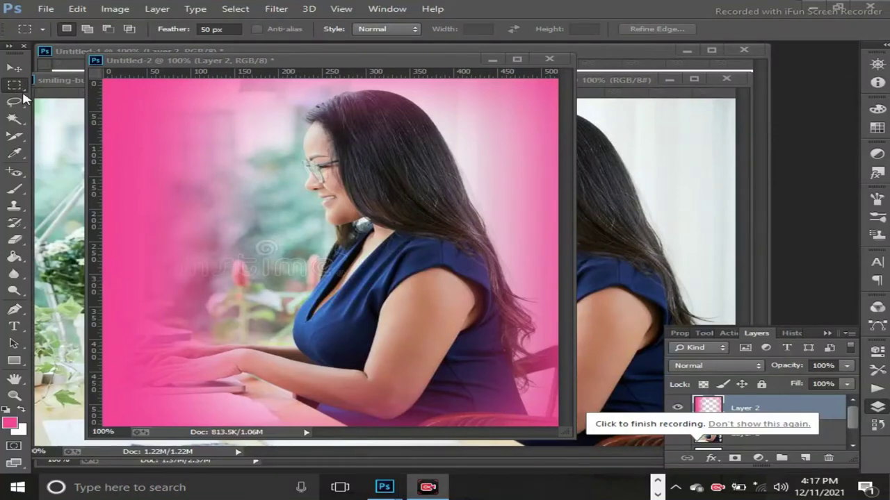
Minimize Untitled-2 to reveal the office photo and clear its rectangular selection with Ctrl+D
{"action": "left_click", "coordinate": [490, 61]}
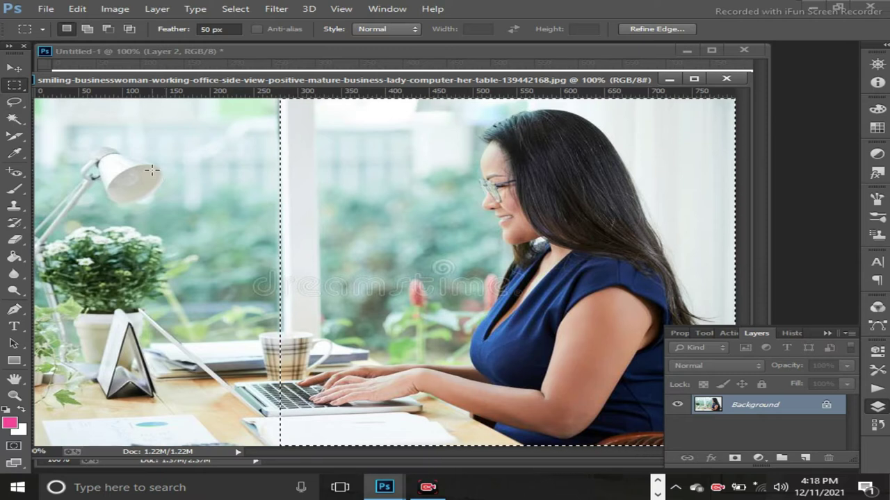
{"action": "key", "text": "ctrl+d"}
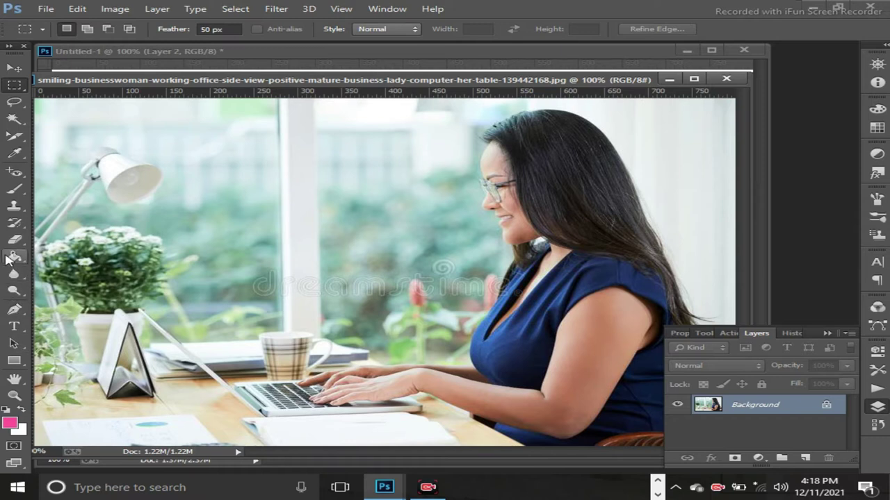
Outline the white desk lamp shade with the freehand Lasso, redrawing it once until closed
{"action": "left_click", "coordinate": [25, 108]}
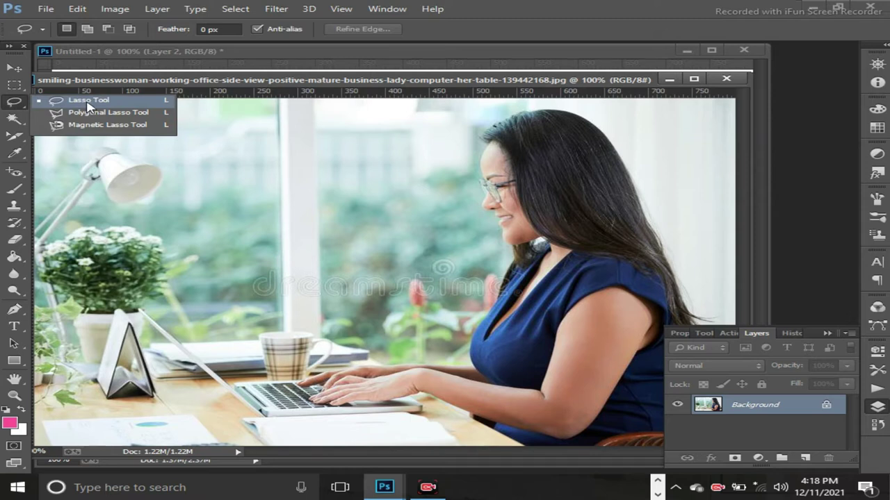
{"action": "left_click", "coordinate": [88, 105]}
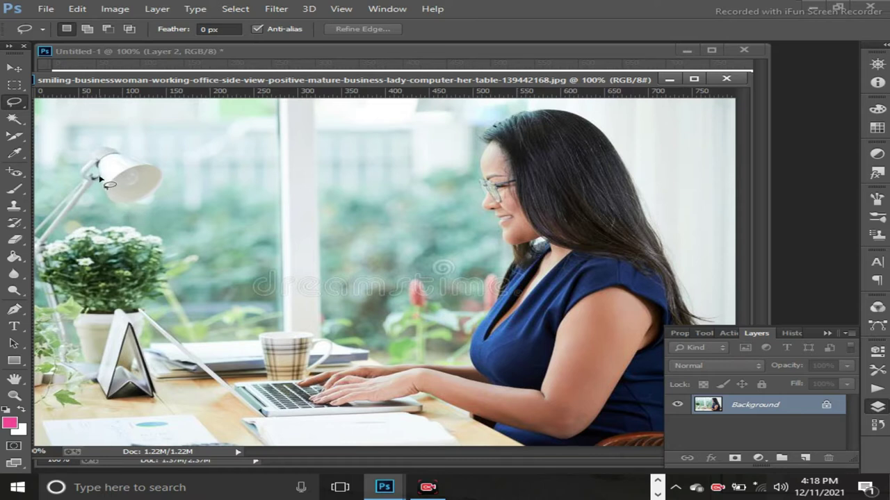
{"action": "mouse_move", "coordinate": [101, 180]}
{"action": "left_mouse_down"}
{"action": "mouse_move", "coordinate": [116, 203]}
{"action": "mouse_move", "coordinate": [134, 203]}
{"action": "mouse_move", "coordinate": [163, 173]}
{"action": "left_mouse_up"}
{"action": "mouse_move", "coordinate": [158, 170]}
{"action": "left_mouse_down"}
{"action": "mouse_move", "coordinate": [117, 151]}
{"action": "mouse_move", "coordinate": [84, 182]}
{"action": "mouse_move", "coordinate": [103, 184]}
{"action": "left_mouse_up"}
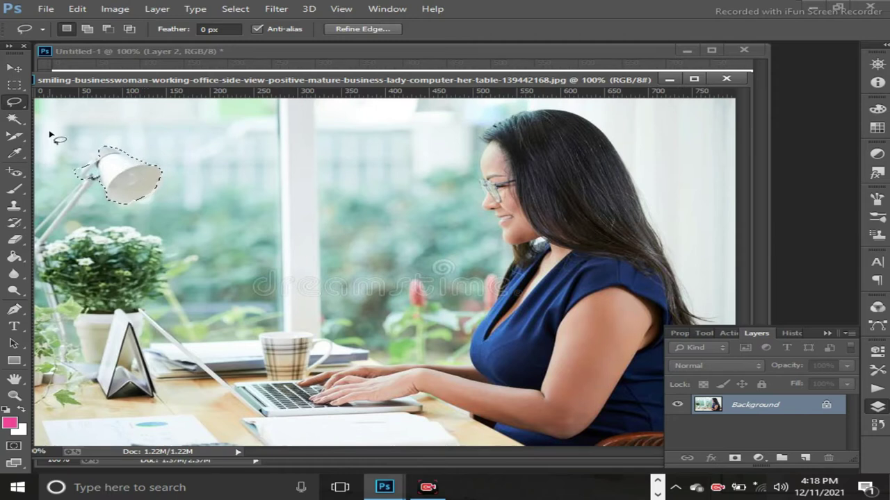
{"action": "left_click", "coordinate": [115, 167]}
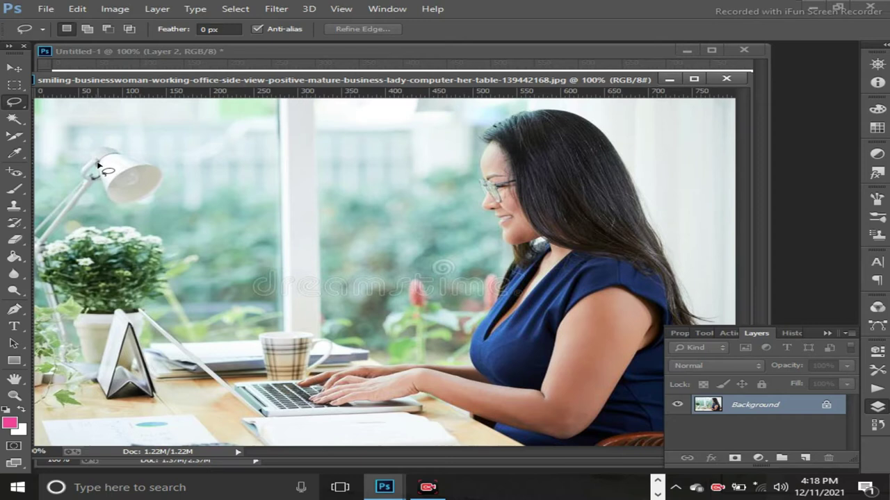
{"action": "mouse_move", "coordinate": [101, 178]}
{"action": "left_mouse_down"}
{"action": "mouse_move", "coordinate": [107, 196]}
{"action": "mouse_move", "coordinate": [126, 206]}
{"action": "mouse_move", "coordinate": [155, 190]}
{"action": "left_mouse_up"}
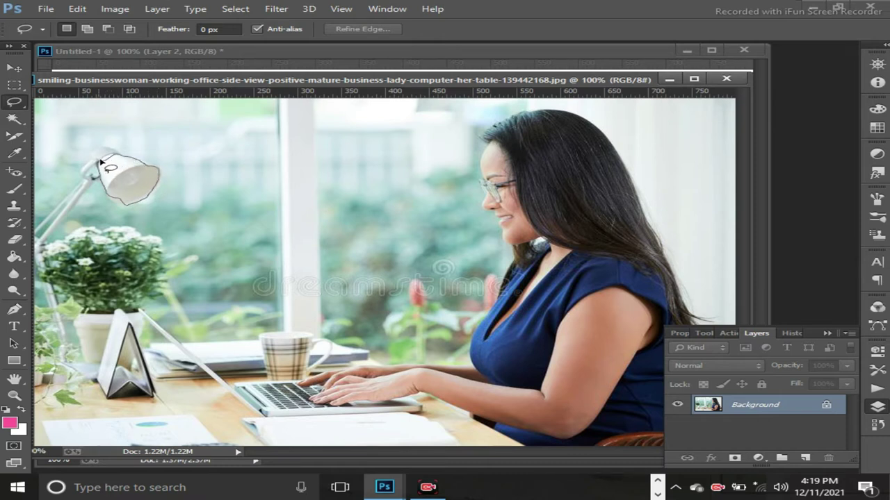
{"action": "left_click_drag", "start_coordinate": [100, 164], "coordinate": [101, 165]}
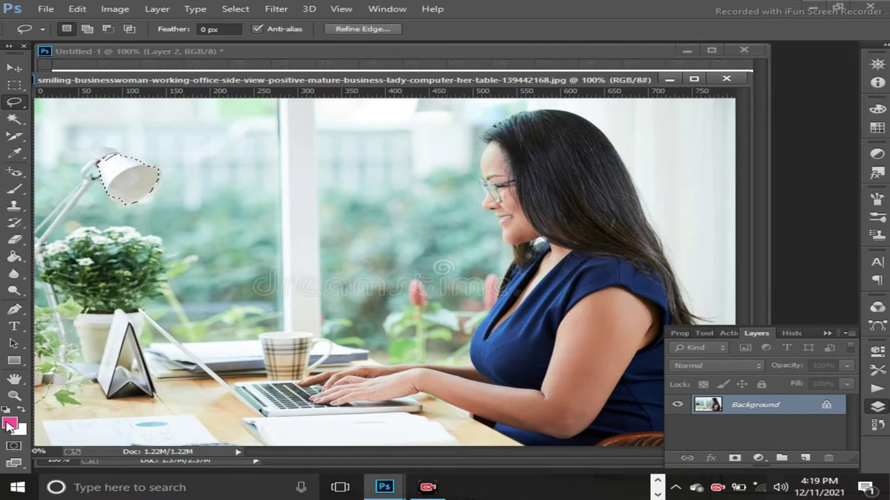
Set the foreground colour to medium blue #455cba in the Color Picker
{"action": "left_click", "coordinate": [9, 422]}
{"action": "left_click", "coordinate": [615, 239]}
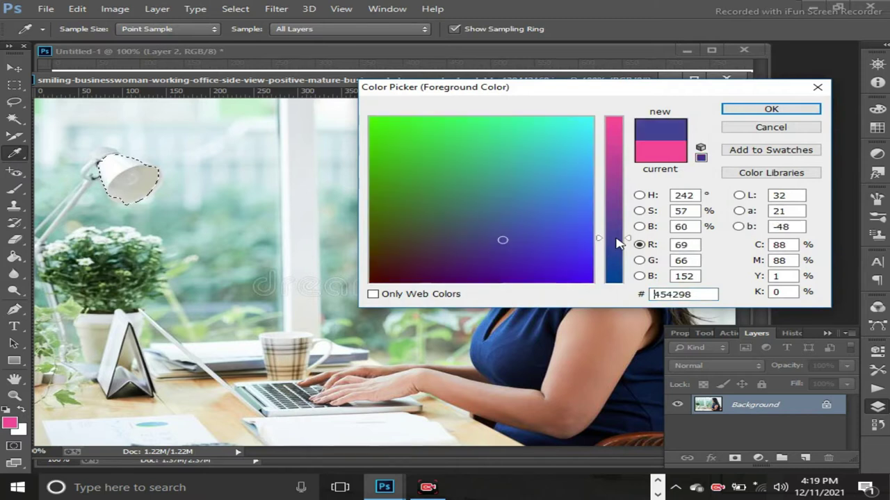
{"action": "left_click", "coordinate": [532, 223]}
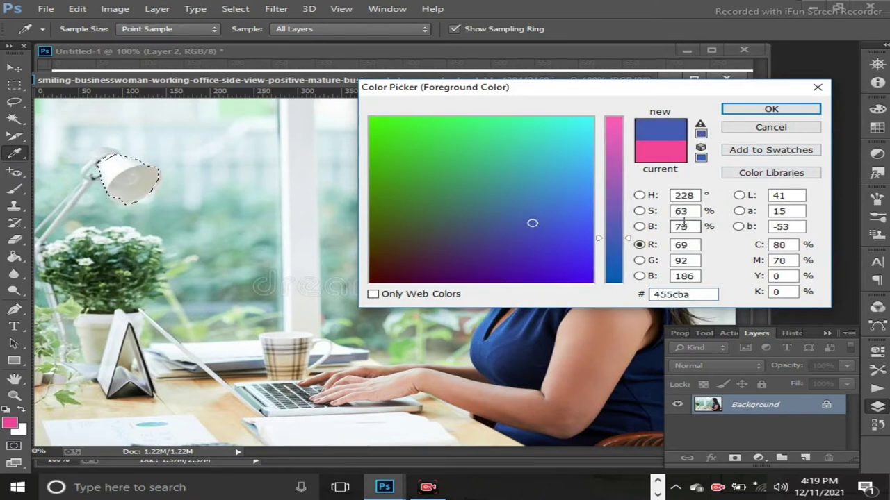
{"action": "left_click", "coordinate": [763, 113]}
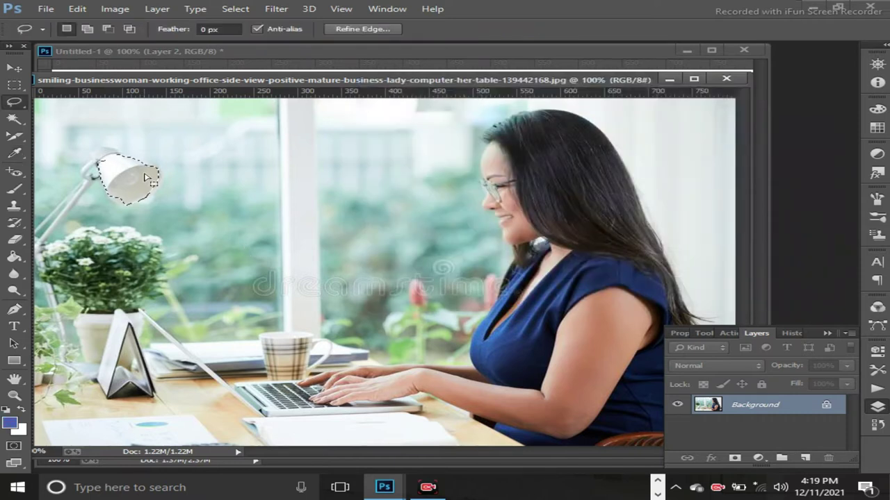
Fill the selected lamp shade with blue using the Paint Bucket
{"action": "left_click", "coordinate": [14, 256]}
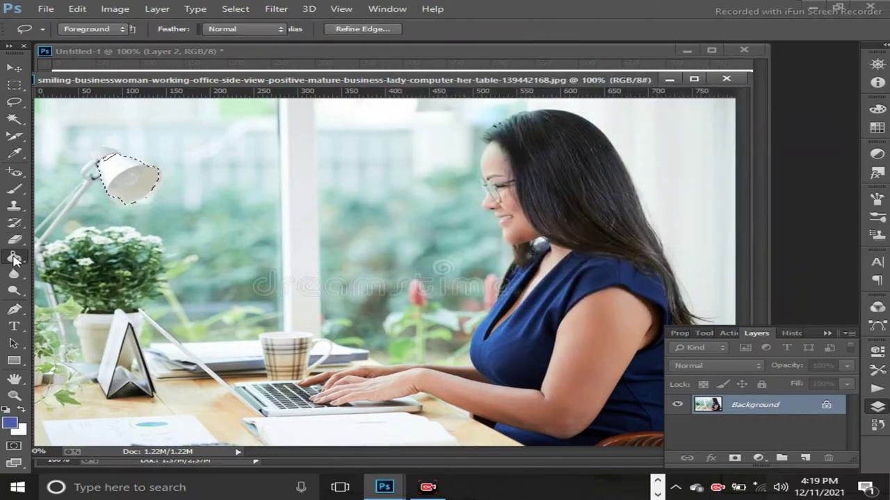
{"action": "left_click", "coordinate": [134, 176]}
{"action": "key", "text": "ctrl+z"}
{"action": "left_click", "coordinate": [109, 163]}
{"action": "left_click", "coordinate": [157, 194]}
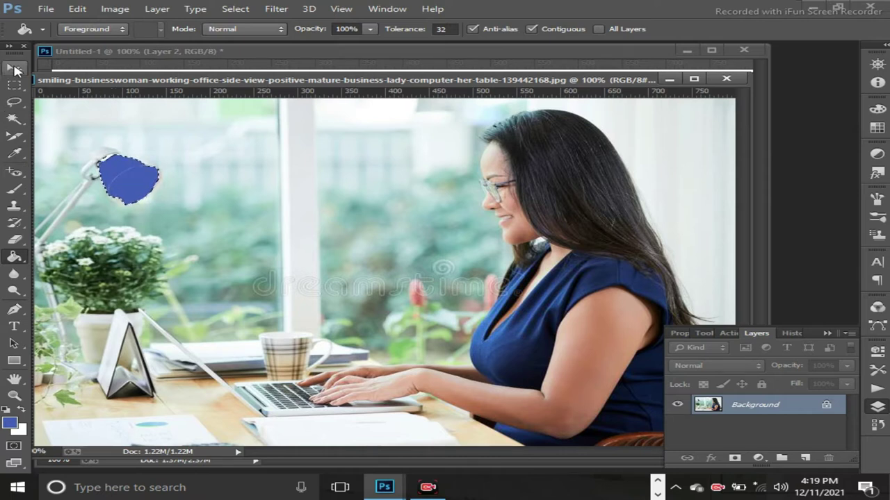
Deselect the shade, then step back with Ctrl+Alt+Z until the blue fill is gone
{"action": "left_click", "coordinate": [12, 68]}
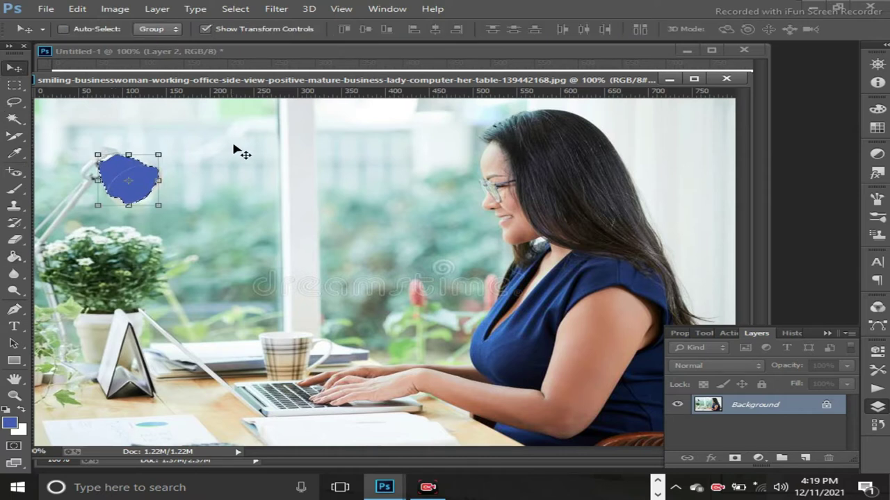
{"action": "left_click", "coordinate": [16, 86]}
{"action": "left_click", "coordinate": [165, 142]}
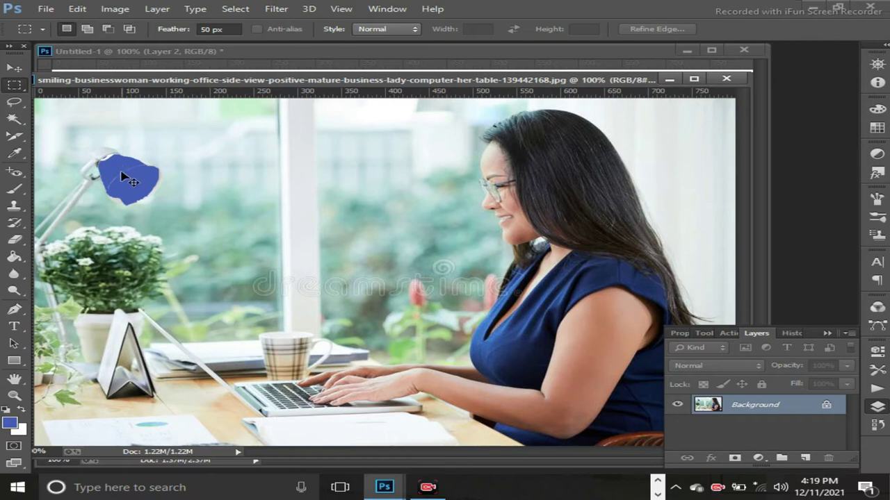
{"action": "key", "text": "ctrl+alt+z"}
{"action": "key", "text": "ctrl+alt+z"}
{"action": "key", "text": "ctrl+alt+z"}
{"action": "key", "text": "ctrl+alt+z"}
{"action": "key", "text": "ctrl+alt+z"}
{"action": "key", "text": "ctrl+alt+z"}
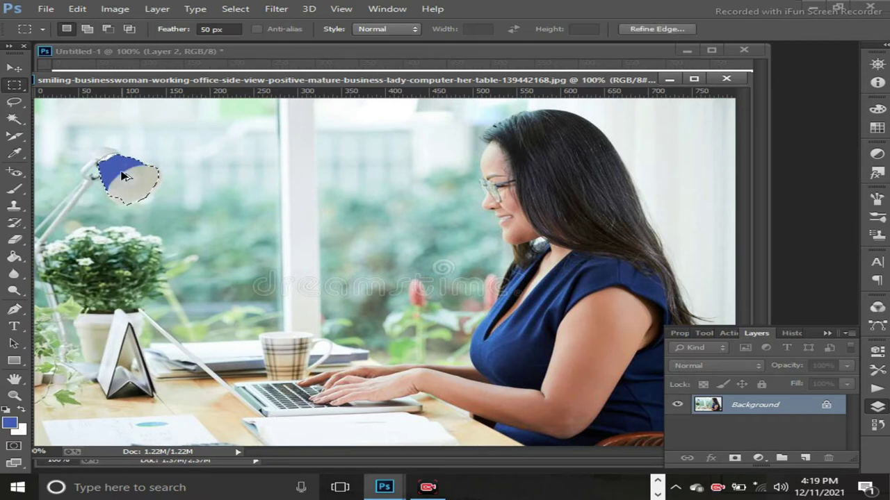
{"action": "key", "text": "ctrl+alt+z"}
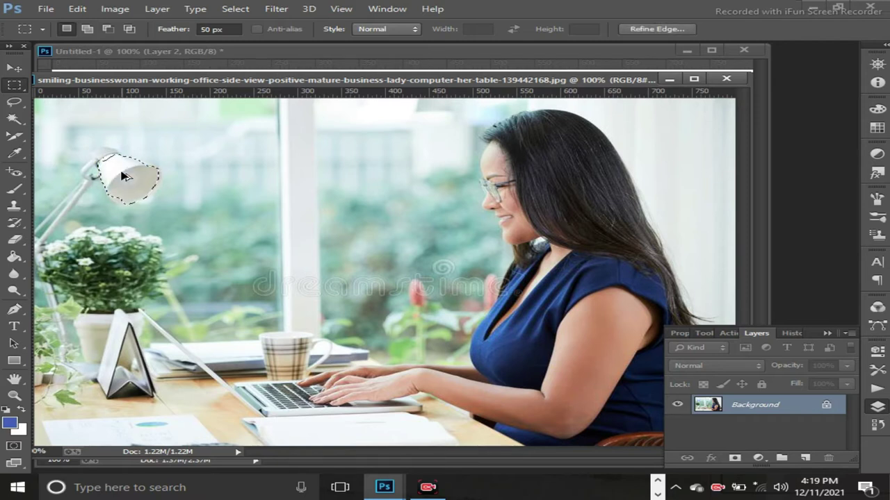
{"action": "key", "text": "ctrl+alt+z"}
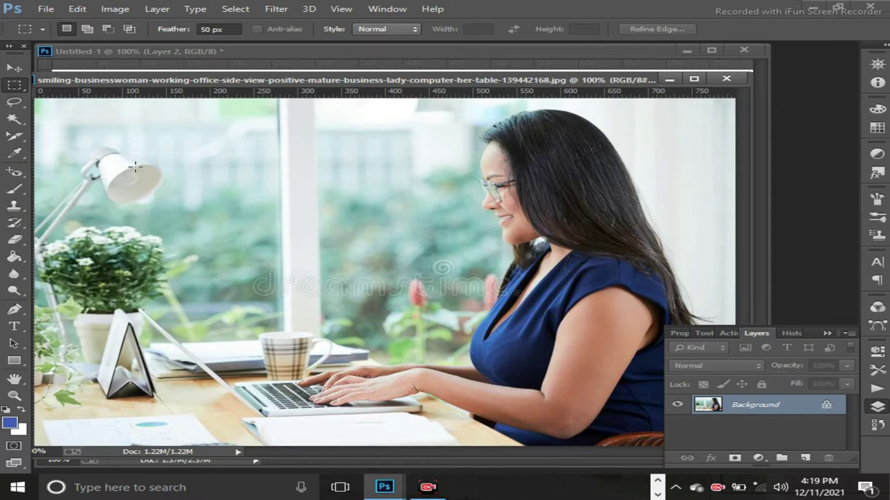
Trace the lamp shade with straight Polygonal Lasso corners, closing on the first point
{"action": "left_click", "coordinate": [19, 108]}
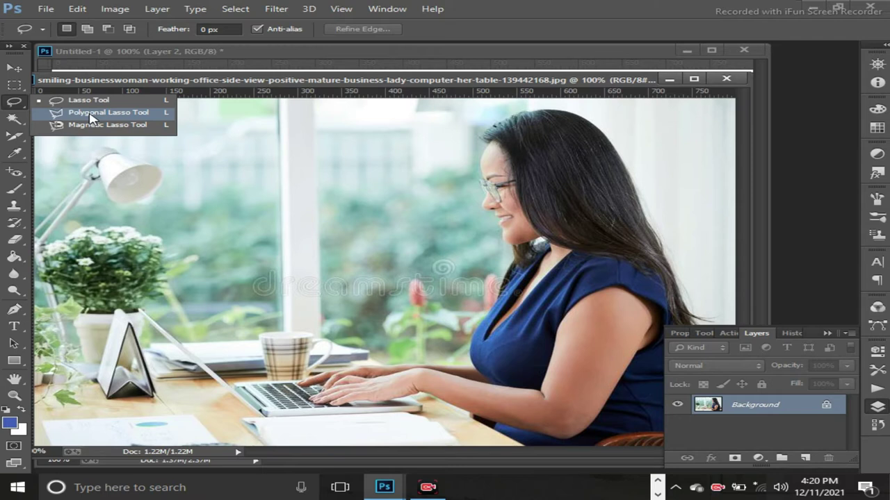
{"action": "left_click", "coordinate": [90, 116]}
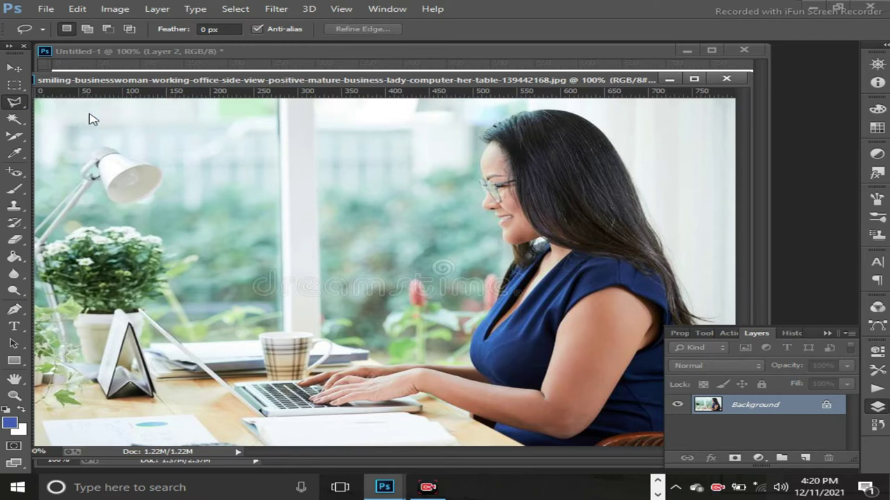
{"action": "left_click", "coordinate": [104, 149]}
{"action": "left_click", "coordinate": [164, 178]}
{"action": "left_click", "coordinate": [154, 194]}
{"action": "left_click", "coordinate": [128, 206]}
{"action": "left_click", "coordinate": [107, 194]}
{"action": "left_click", "coordinate": [97, 161]}
{"action": "left_click", "coordinate": [102, 149]}
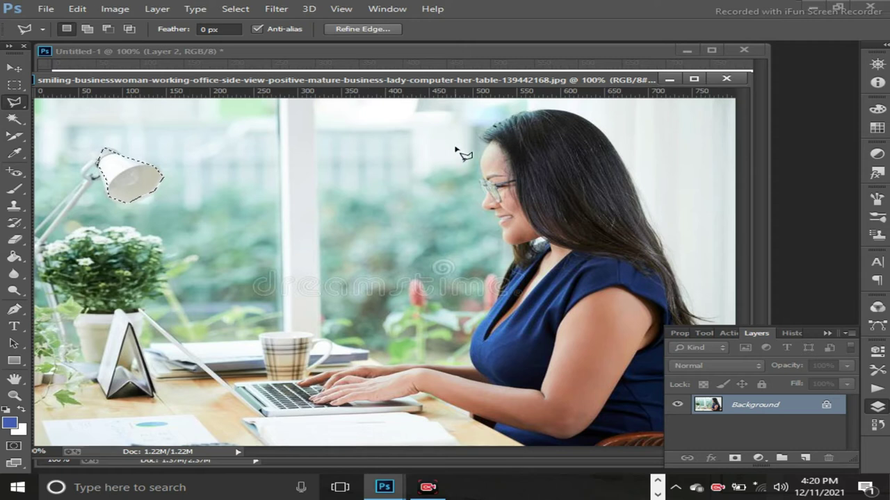
Start a polygonal outline around the woman's hair, then back it out to restore the lamp selection
{"action": "key", "text": "ctrl+d"}
{"action": "left_click", "coordinate": [482, 150]}
{"action": "left_click", "coordinate": [481, 175]}
{"action": "left_click", "coordinate": [455, 206]}
{"action": "left_click", "coordinate": [487, 227]}
{"action": "left_click", "coordinate": [420, 297]}
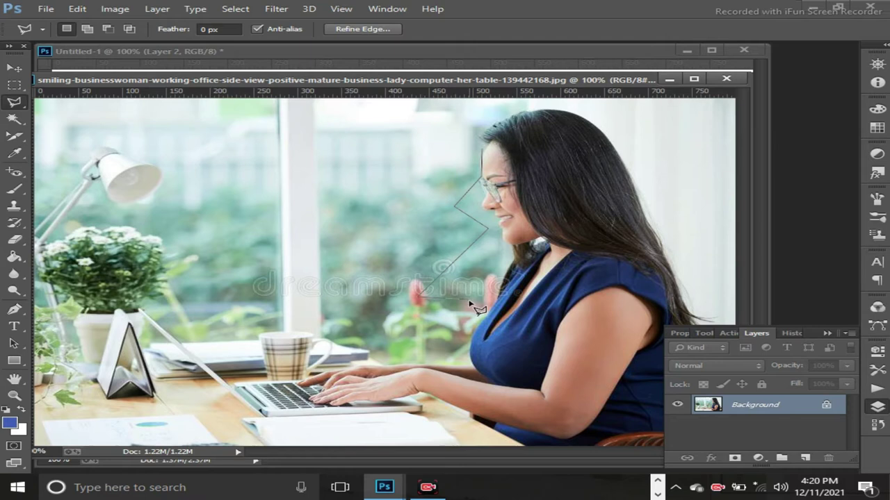
{"action": "left_click", "coordinate": [471, 301]}
{"action": "left_click", "coordinate": [486, 339]}
{"action": "key", "text": "BackSpace"}
{"action": "key", "text": "BackSpace"}
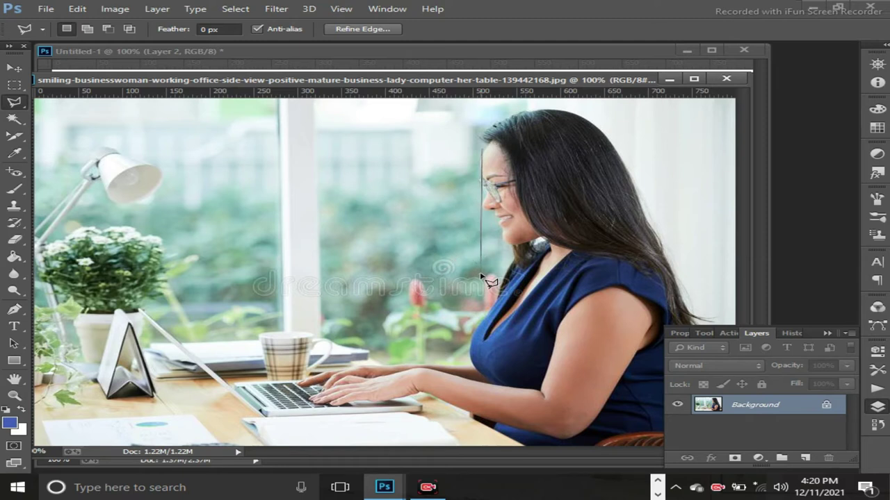
{"action": "key", "text": "BackSpace"}
Trace along the top of the hair again, then drop the last point and cancel with Esc
{"action": "key", "text": "ctrl+d"}
{"action": "left_click", "coordinate": [470, 156]}
{"action": "left_click", "coordinate": [450, 182]}
{"action": "left_click", "coordinate": [353, 175]}
{"action": "left_click", "coordinate": [401, 115]}
{"action": "left_click", "coordinate": [431, 159]}
{"action": "left_click", "coordinate": [527, 103]}
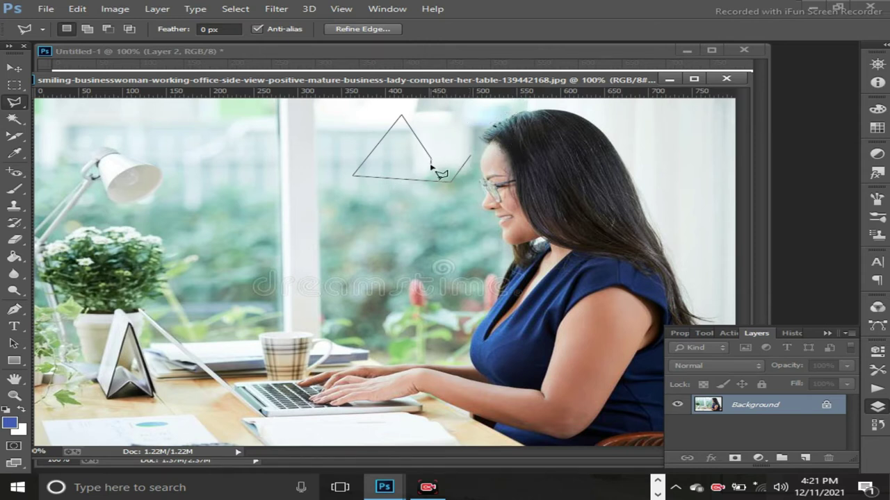
{"action": "key", "text": "BackSpace"}
{"action": "key", "text": "BackSpace"}
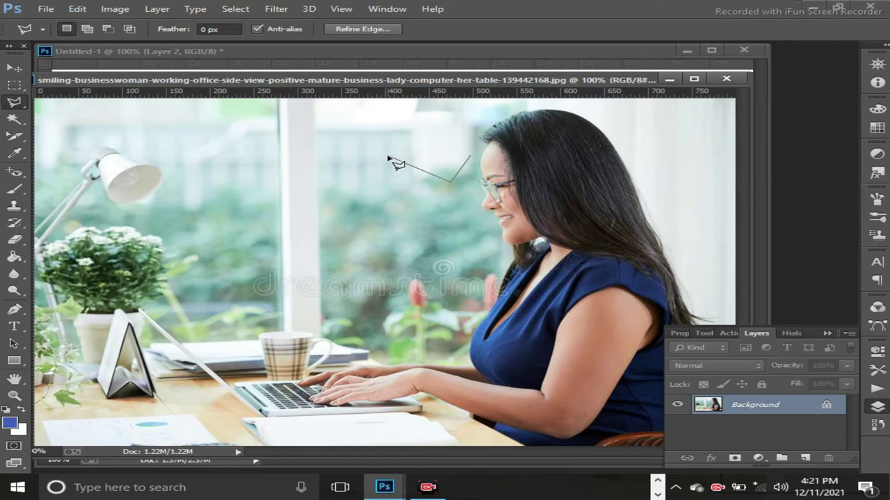
{"action": "key", "text": "Escape"}
Deselect the lamp, then trace the potted plant and triangular desk stand with the Magnetic Lasso
{"action": "left_click", "coordinate": [13, 85]}
{"action": "left_click", "coordinate": [183, 136]}
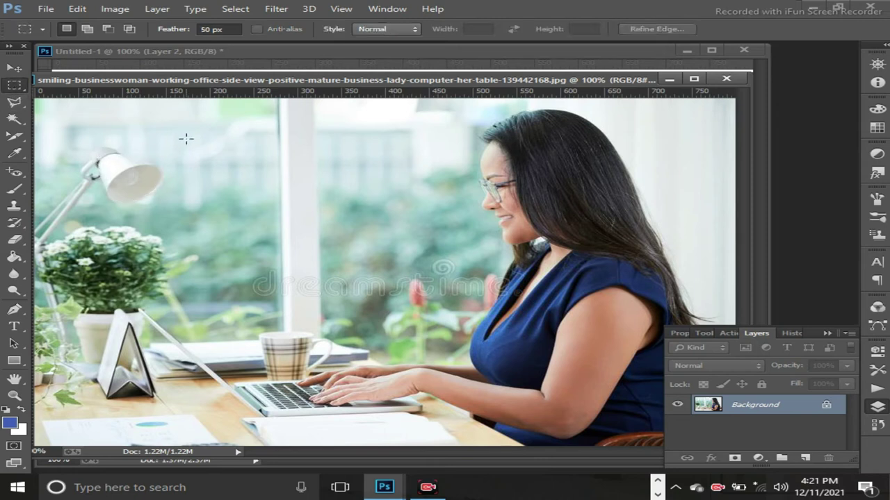
{"action": "left_click", "coordinate": [21, 105]}
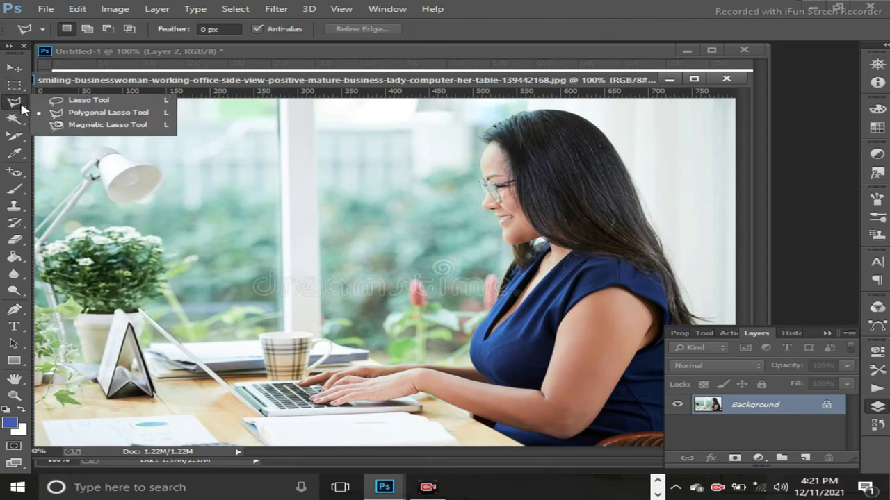
{"action": "left_click", "coordinate": [77, 126]}
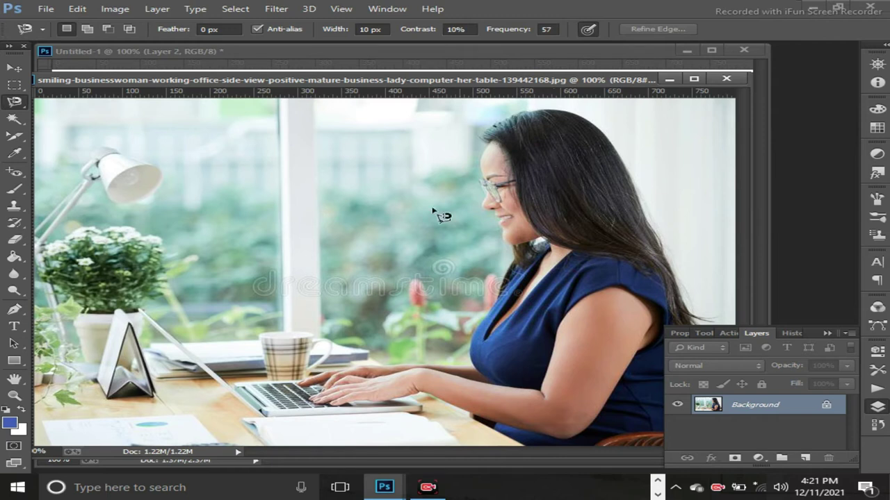
{"action": "left_click", "coordinate": [134, 228]}
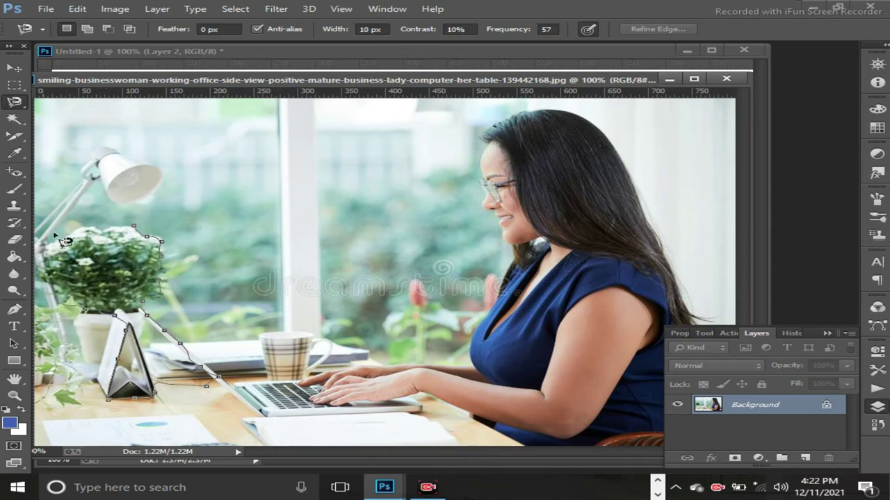
{"action": "left_click", "coordinate": [146, 234]}
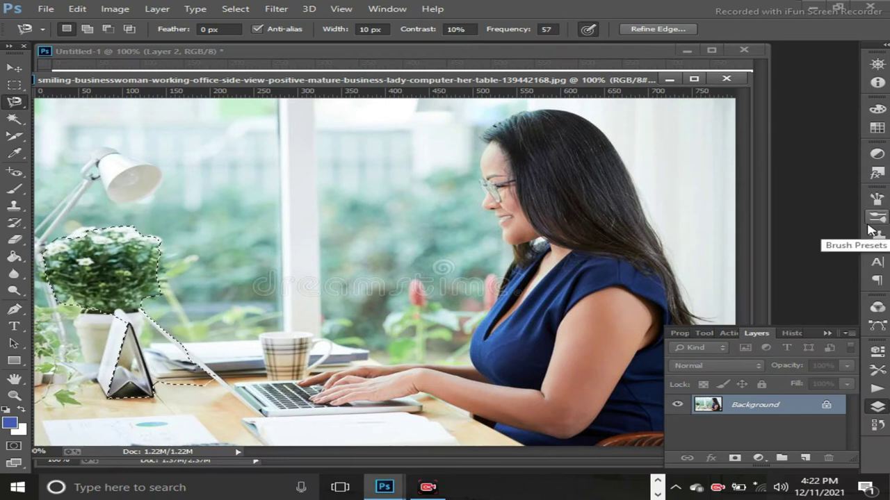
Close the Layers panel and zoom the photo to about 201% with the Navigator slider
{"action": "left_click", "coordinate": [877, 407]}
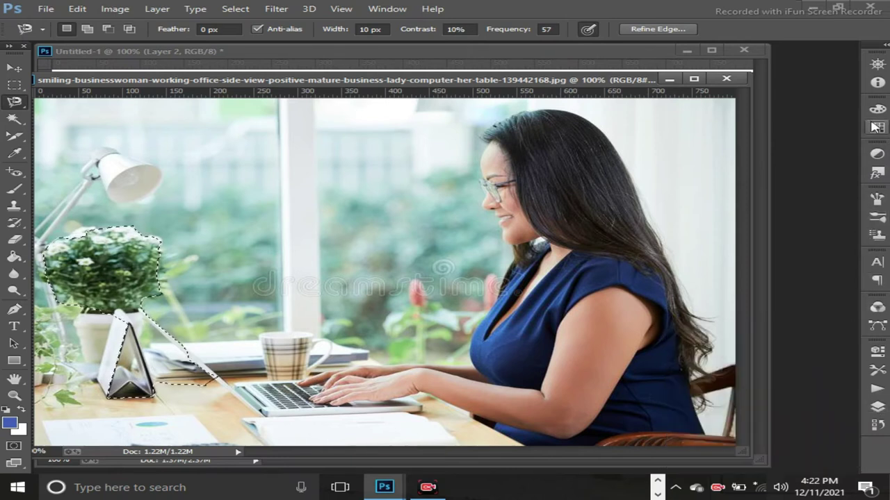
{"action": "left_click", "coordinate": [878, 66]}
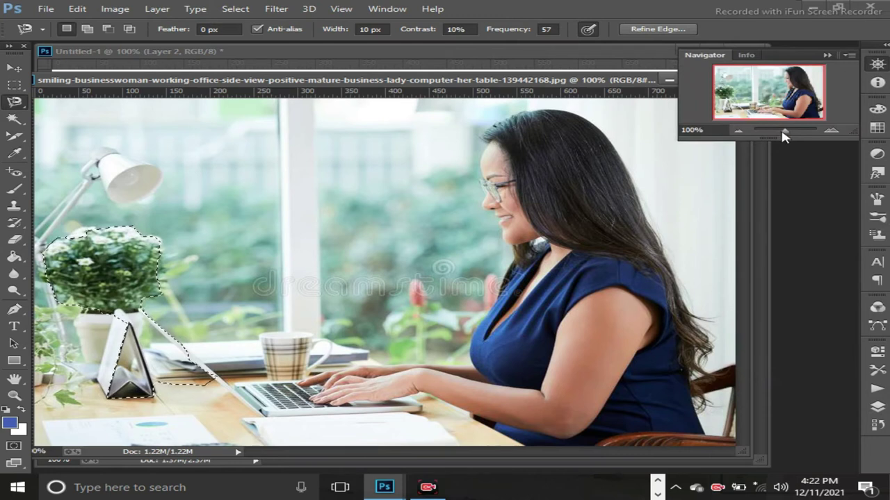
{"action": "left_click_drag", "start_coordinate": [789, 137], "coordinate": [792, 135]}
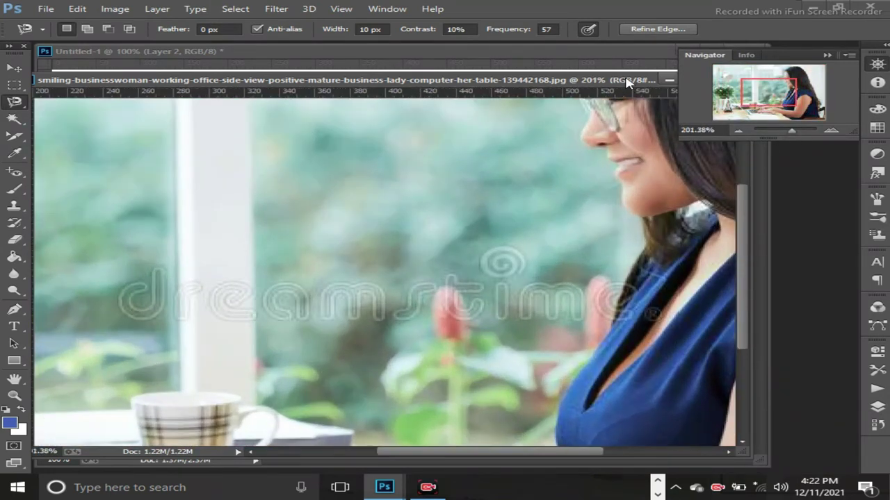
Hide the Navigator, maximize the photo window, pan up to the woman's head, then restore the window
{"action": "left_click", "coordinate": [826, 55]}
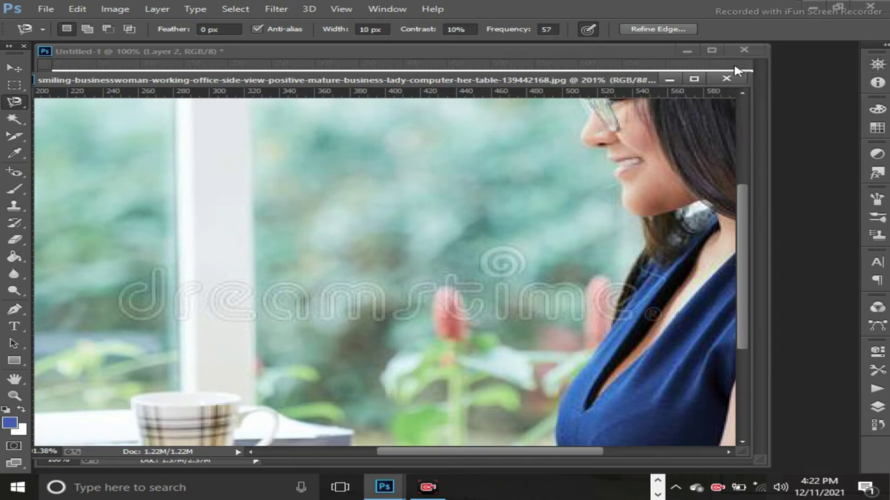
{"action": "left_click", "coordinate": [694, 79]}
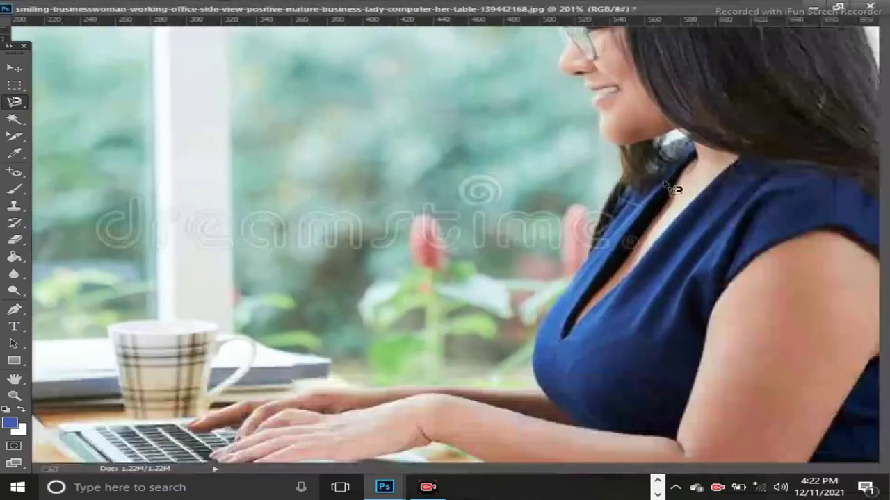
{"action": "left_click_drag", "start_coordinate": [424, 471], "coordinate": [489, 471]}
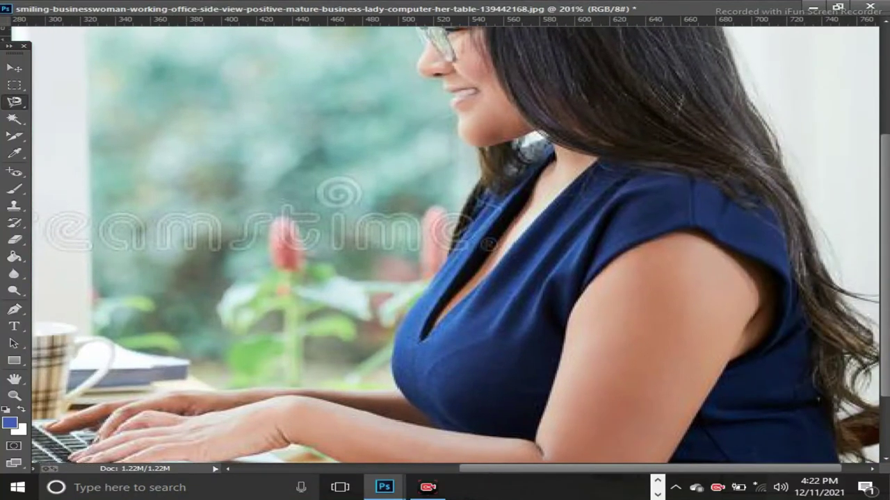
{"action": "scroll", "coordinate": [445, 243], "scroll_direction": "up", "scroll_amount": 2}
{"action": "scroll", "coordinate": [445, 243], "scroll_direction": "up", "scroll_amount": 3}
{"action": "scroll", "coordinate": [445, 243], "scroll_direction": "up", "scroll_amount": 1}
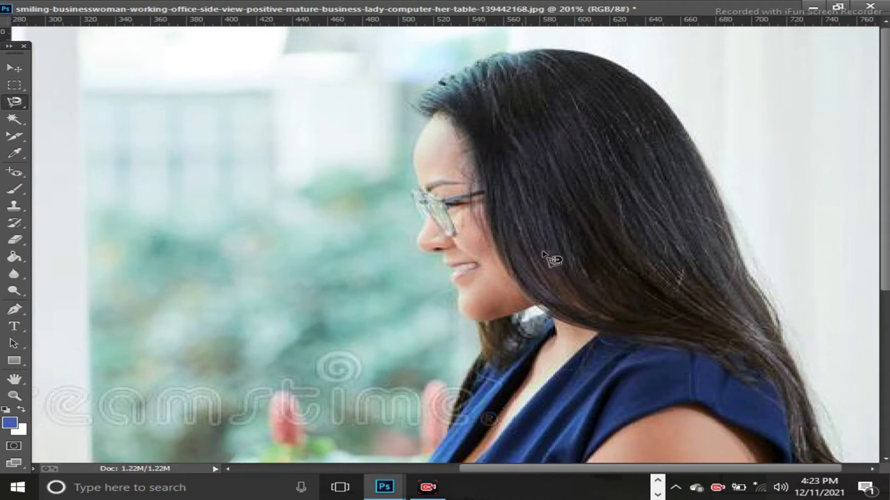
{"action": "left_click", "coordinate": [838, 8]}
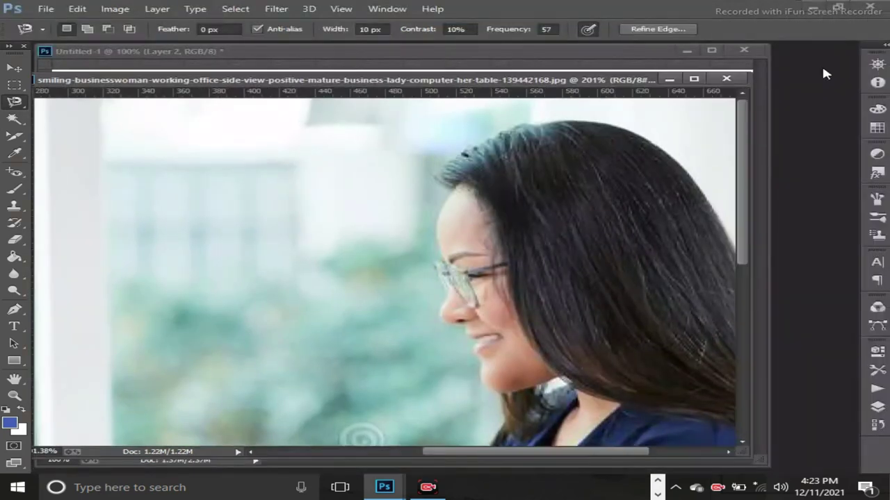
Zoom to about 1817% with the Navigator slider and pan to the edge of the woman's face
{"action": "left_click", "coordinate": [878, 64]}
{"action": "left_click_drag", "start_coordinate": [793, 134], "coordinate": [810, 135]}
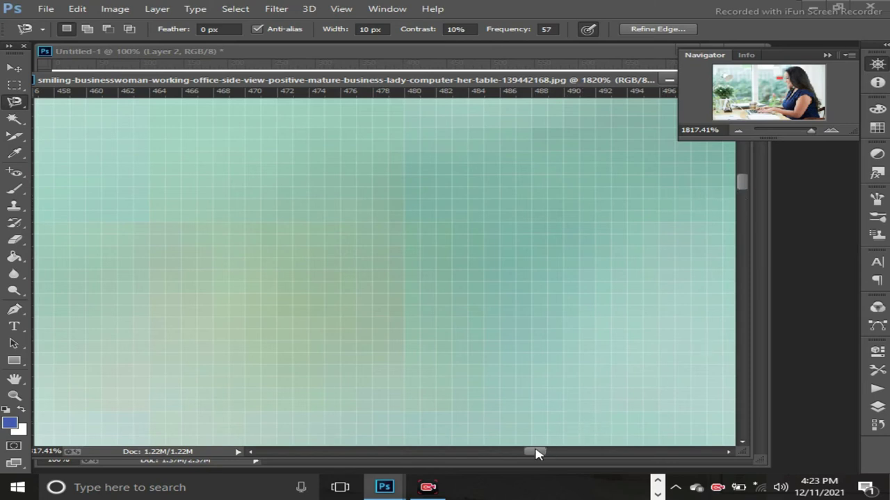
{"action": "left_click_drag", "start_coordinate": [536, 453], "coordinate": [562, 453]}
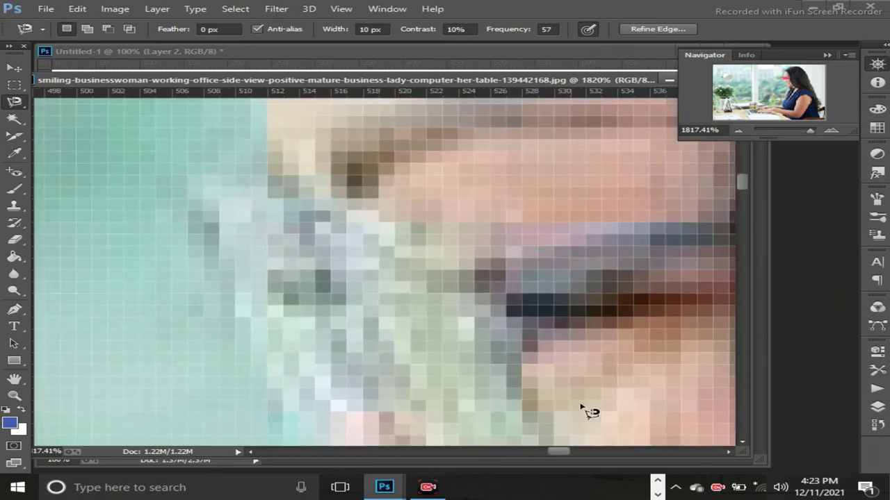
Zoom to about 201%, close a Magnetic Lasso outline around the head and hair, then deselect it
{"action": "left_click_drag", "start_coordinate": [815, 134], "coordinate": [795, 137]}
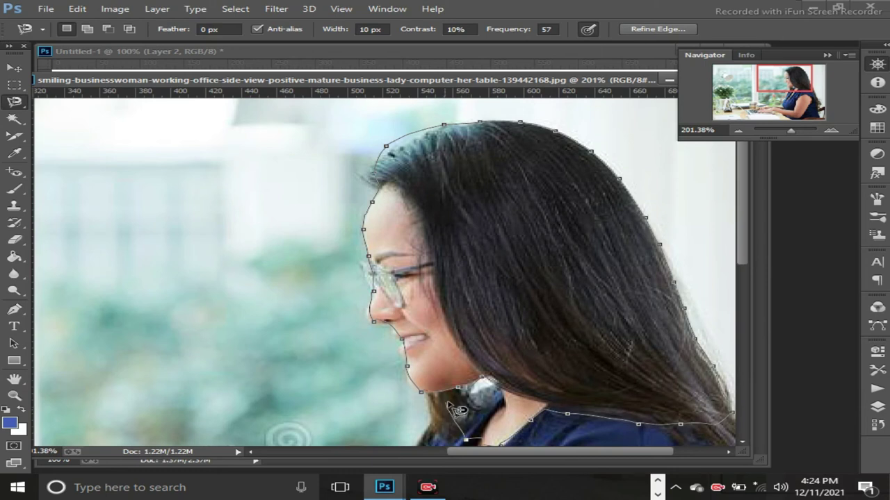
{"action": "left_click", "coordinate": [490, 384]}
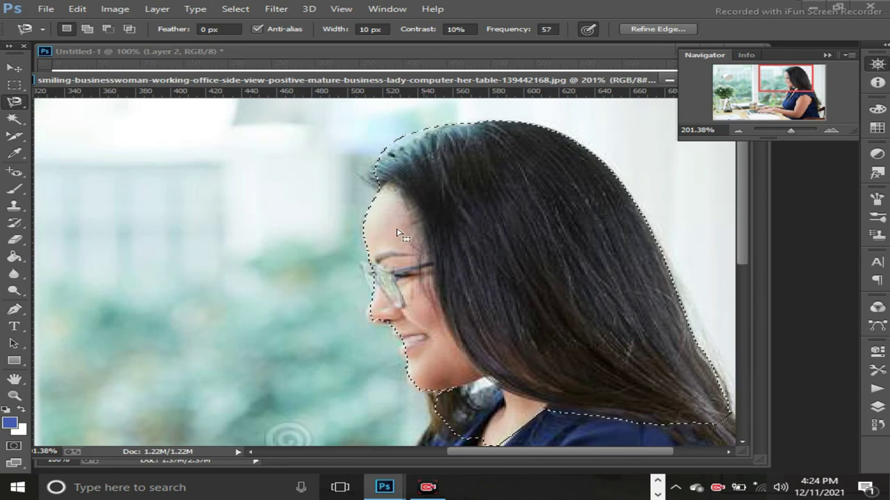
{"action": "key", "text": "ctrl+d"}
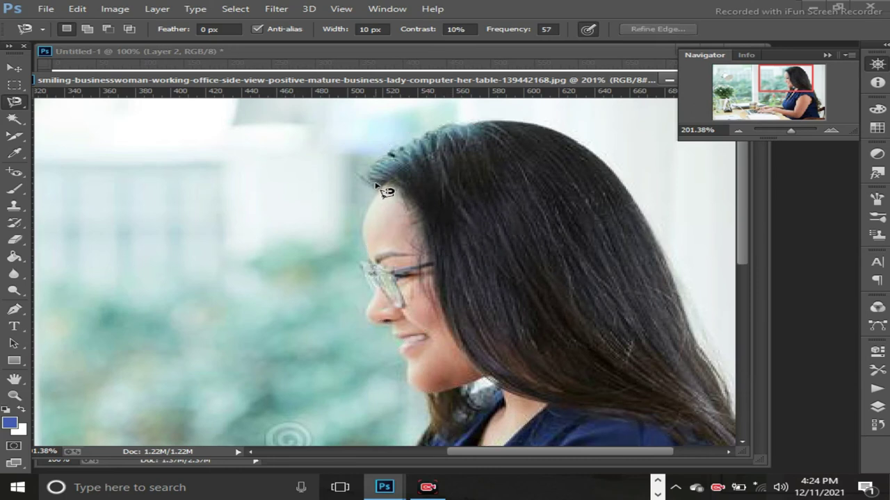
Trace the woman's hair with the Magnetic Lasso, try a blue foreground fill, then undo it
{"action": "left_click", "coordinate": [400, 196]}
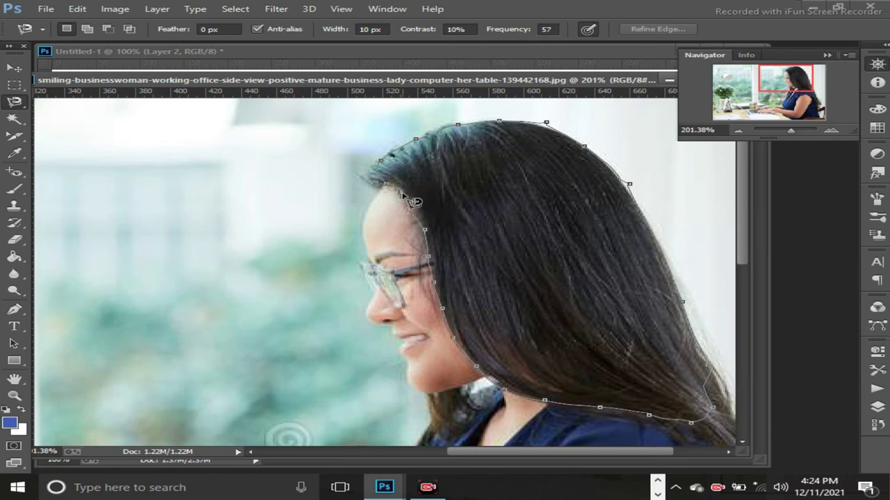
{"action": "left_click", "coordinate": [405, 202]}
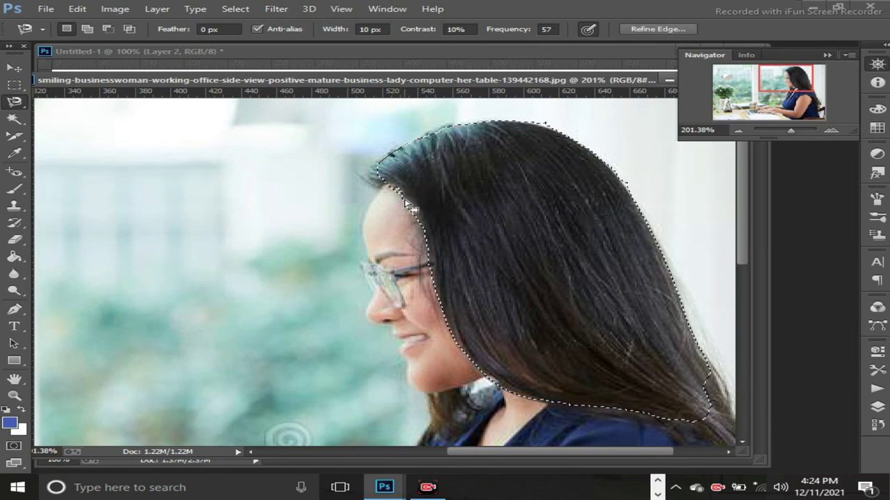
{"action": "key", "text": "alt+BackSpace"}
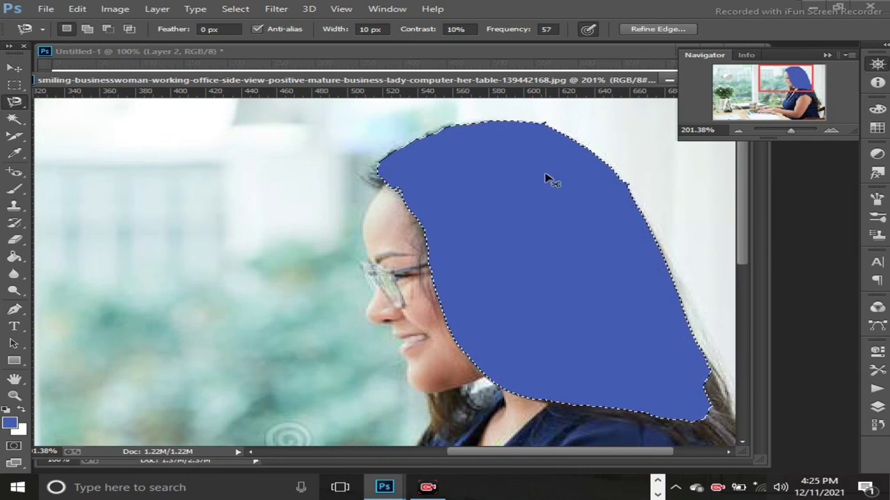
{"action": "key", "text": "ctrl+z"}
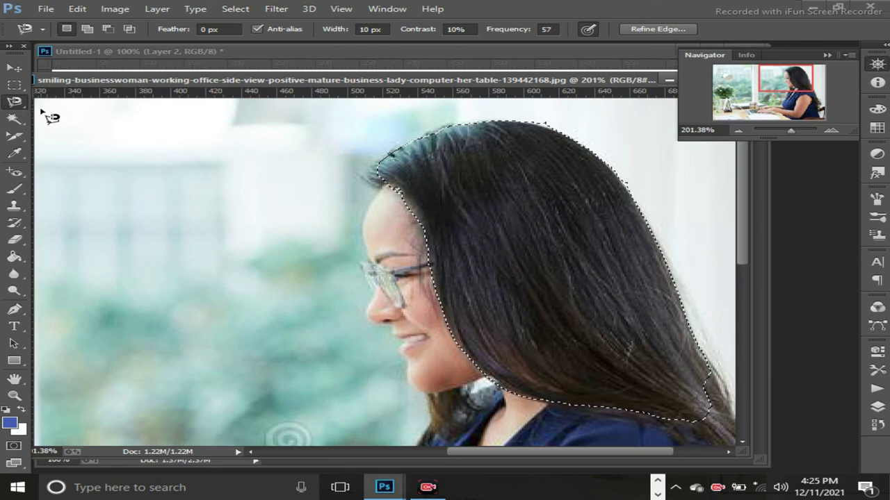
{"action": "key", "text": "shift+F5"}
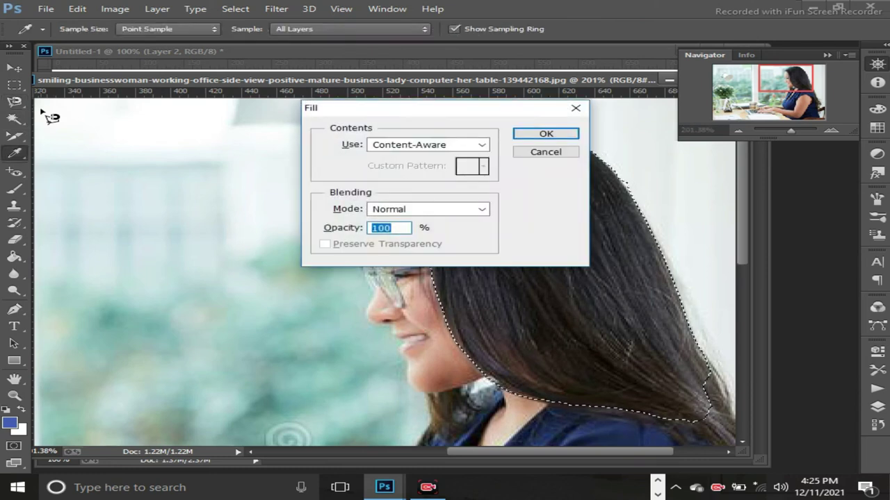
{"action": "left_click", "coordinate": [549, 152]}
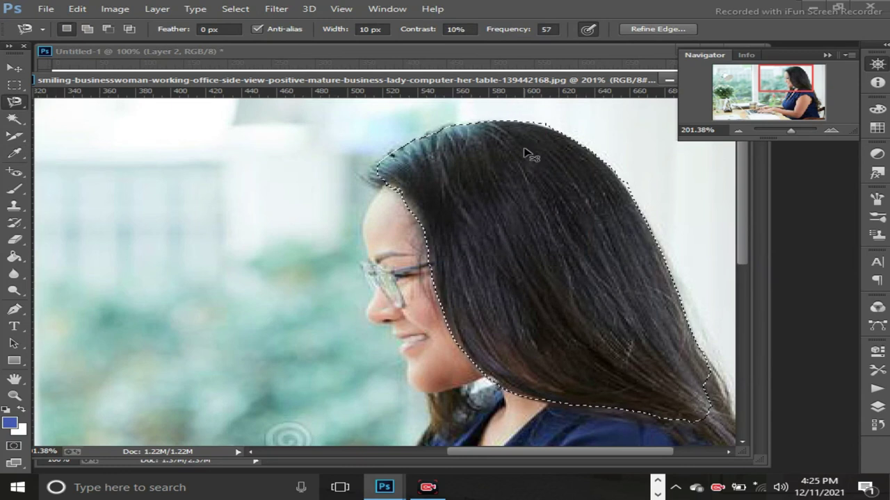
{"action": "key", "text": "BackSpace"}
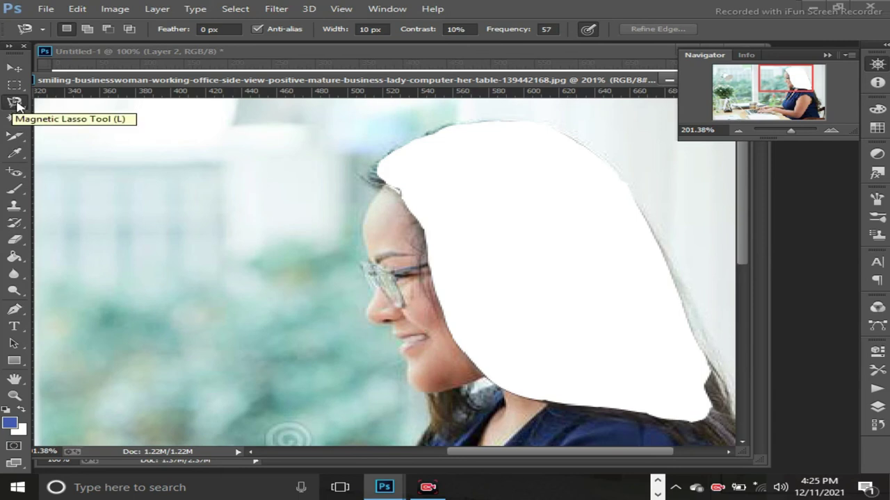
{"action": "key", "text": "ctrl+z"}
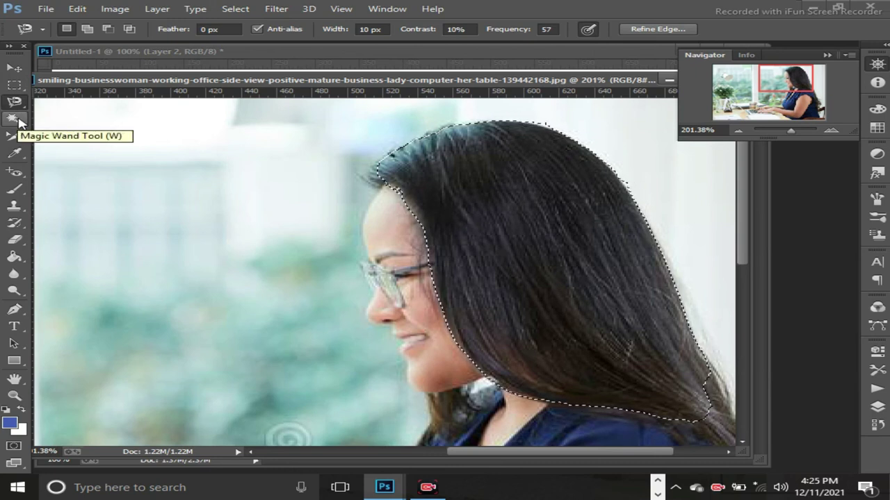
Switch to the Quick Selection Tool and brush a selection over the background above the head
{"action": "left_click", "coordinate": [14, 119]}
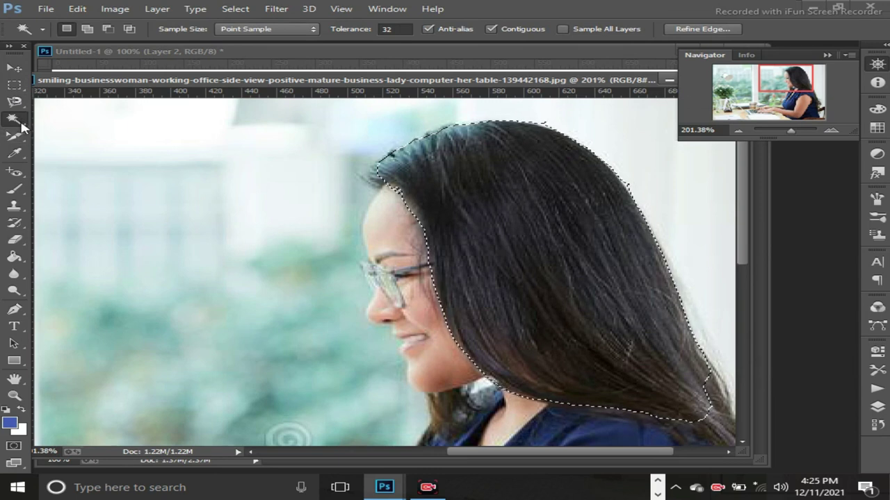
{"action": "right_click", "coordinate": [21, 123]}
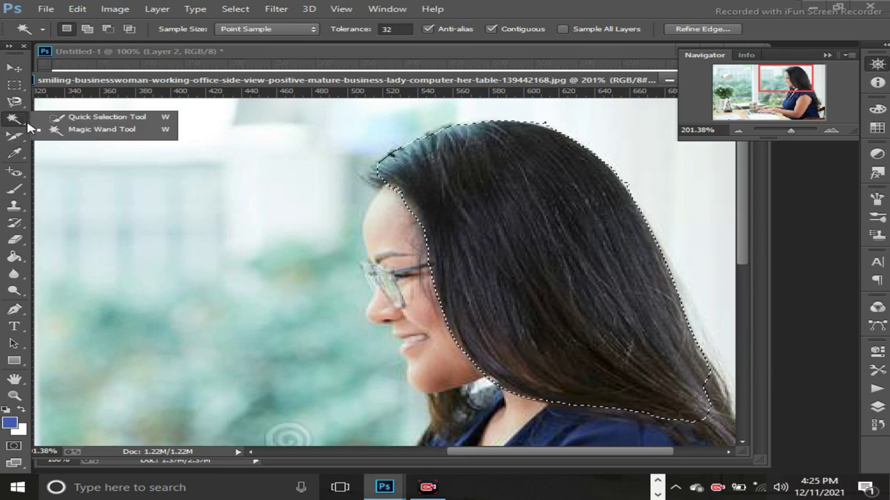
{"action": "left_click", "coordinate": [114, 119]}
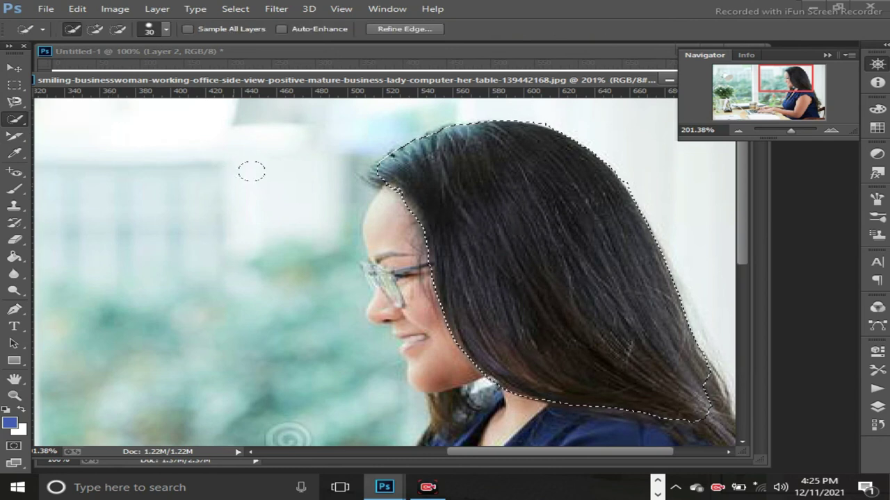
{"action": "left_click", "coordinate": [251, 171]}
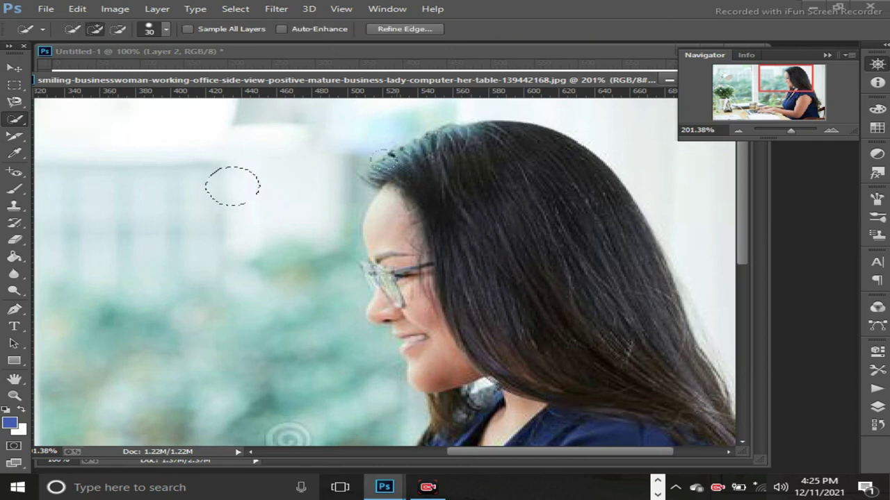
{"action": "mouse_move", "coordinate": [382, 157]}
{"action": "left_mouse_down"}
{"action": "mouse_move", "coordinate": [432, 134]}
{"action": "mouse_move", "coordinate": [453, 143]}
{"action": "mouse_move", "coordinate": [463, 129]}
{"action": "mouse_move", "coordinate": [558, 199]}
{"action": "mouse_move", "coordinate": [558, 232]}
{"action": "mouse_move", "coordinate": [355, 271]}
{"action": "mouse_move", "coordinate": [386, 310]}
{"action": "left_mouse_up"}
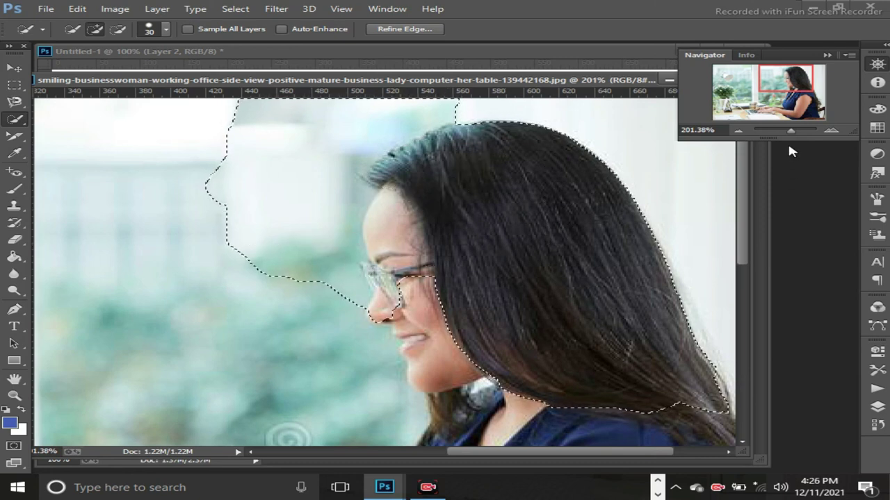
At 100% view, extend the selection over window, plant, lamp and shoulder, then clear it with the Rectangular Marquee
{"action": "mouse_move", "coordinate": [789, 131]}
{"action": "left_mouse_down"}
{"action": "mouse_move", "coordinate": [780, 132]}
{"action": "mouse_move", "coordinate": [788, 137]}
{"action": "left_mouse_up"}
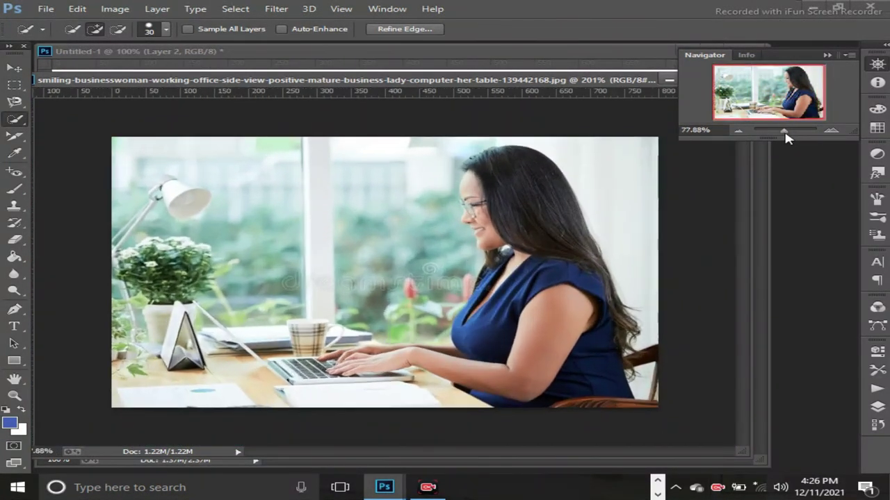
{"action": "key", "text": "ctrl+1"}
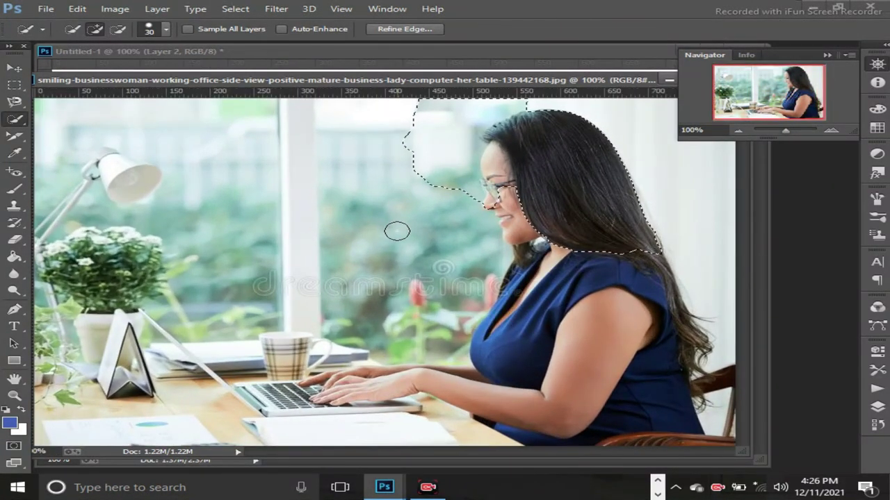
{"action": "left_click_drag", "start_coordinate": [397, 231], "coordinate": [338, 213]}
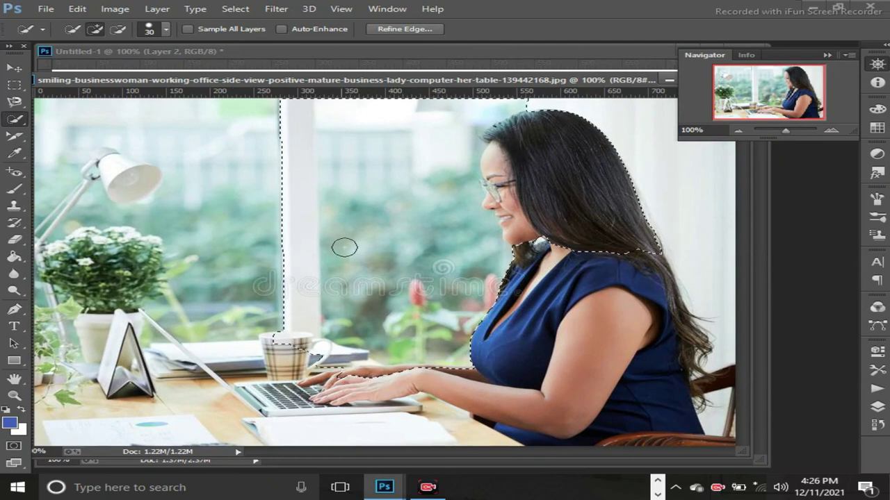
{"action": "left_click_drag", "start_coordinate": [201, 210], "coordinate": [128, 289]}
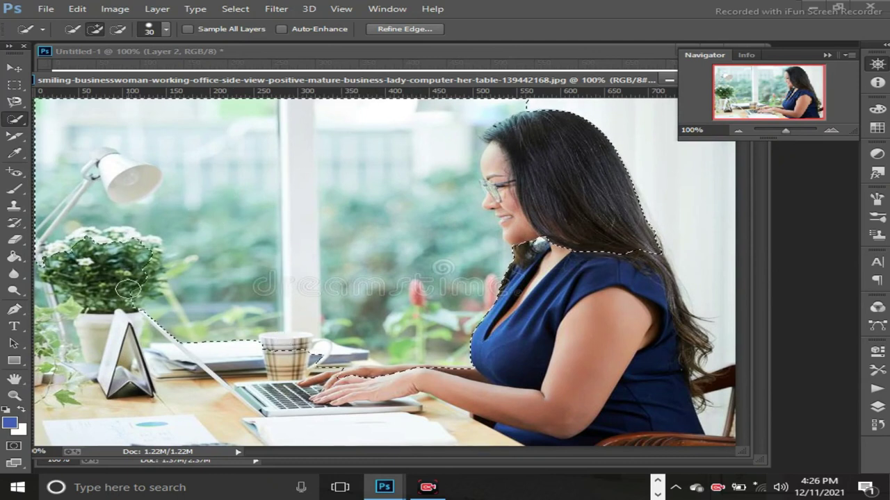
{"action": "left_click", "coordinate": [557, 311]}
{"action": "left_click", "coordinate": [669, 183]}
{"action": "key", "text": "ctrl+z"}
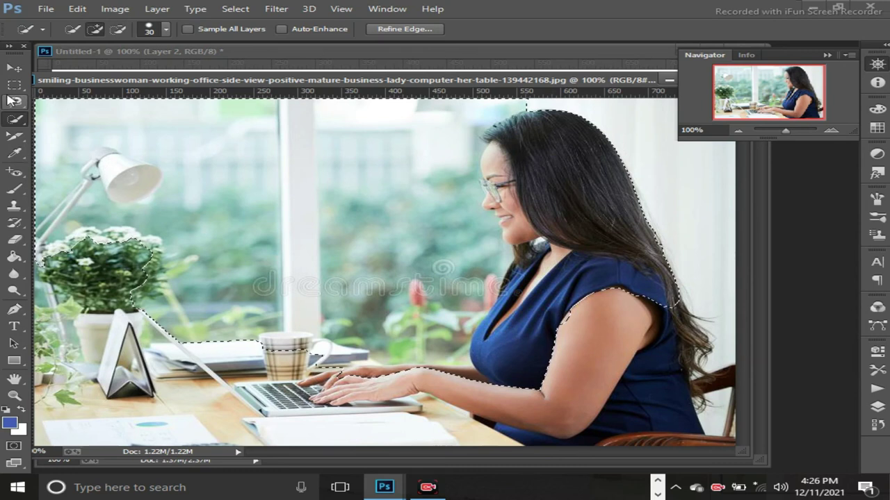
{"action": "left_click", "coordinate": [14, 84]}
{"action": "left_click", "coordinate": [216, 202]}
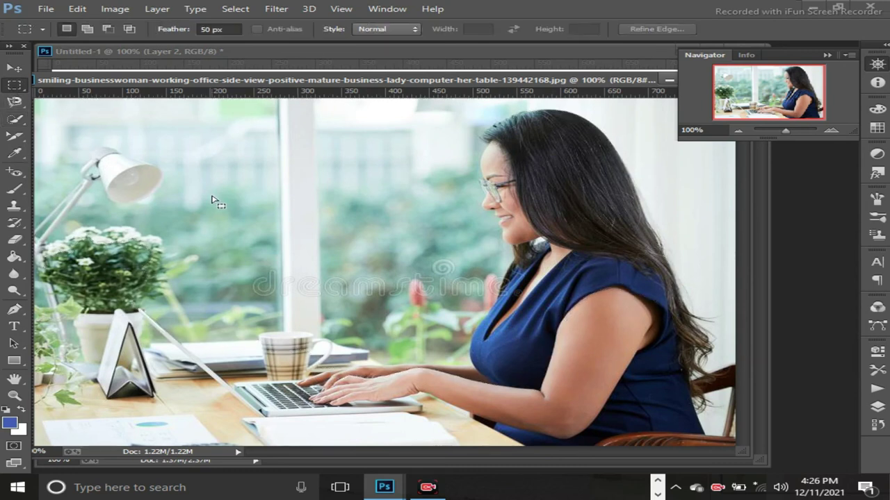
Quick-select the lamp shade, coffee mug and papers beside the laptop and fill them solid white
{"action": "left_click", "coordinate": [24, 121]}
{"action": "right_click", "coordinate": [28, 122]}
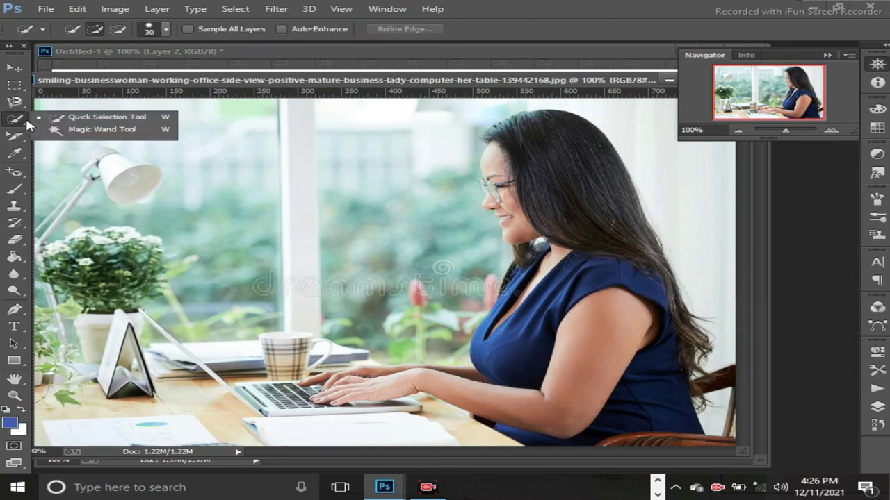
{"action": "left_click", "coordinate": [80, 124]}
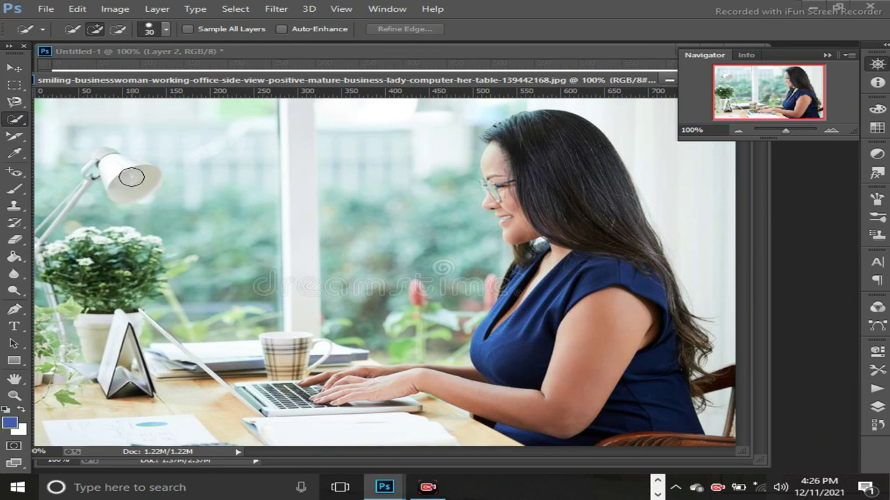
{"action": "left_click", "coordinate": [131, 177]}
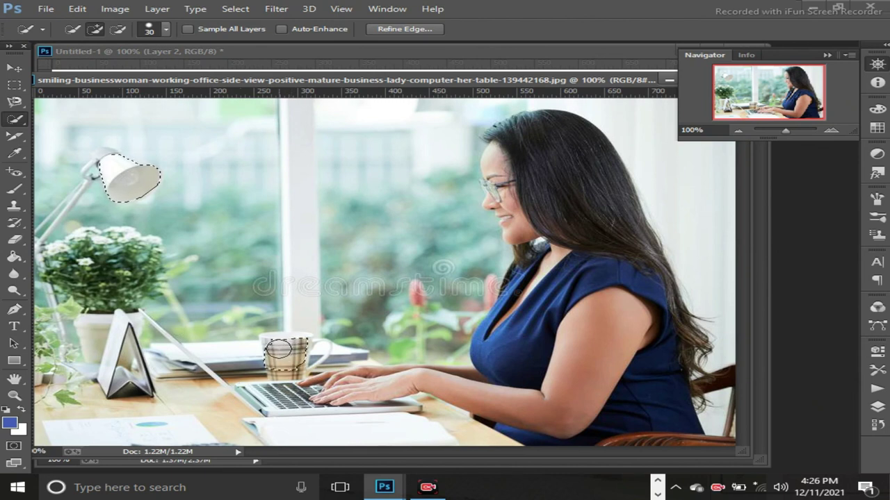
{"action": "left_click_drag", "start_coordinate": [291, 351], "coordinate": [277, 352]}
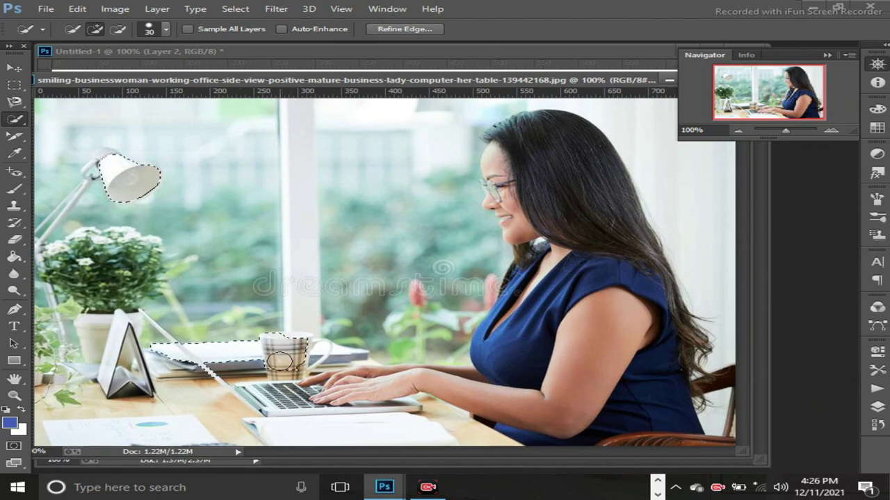
{"action": "left_click_drag", "start_coordinate": [315, 355], "coordinate": [303, 341]}
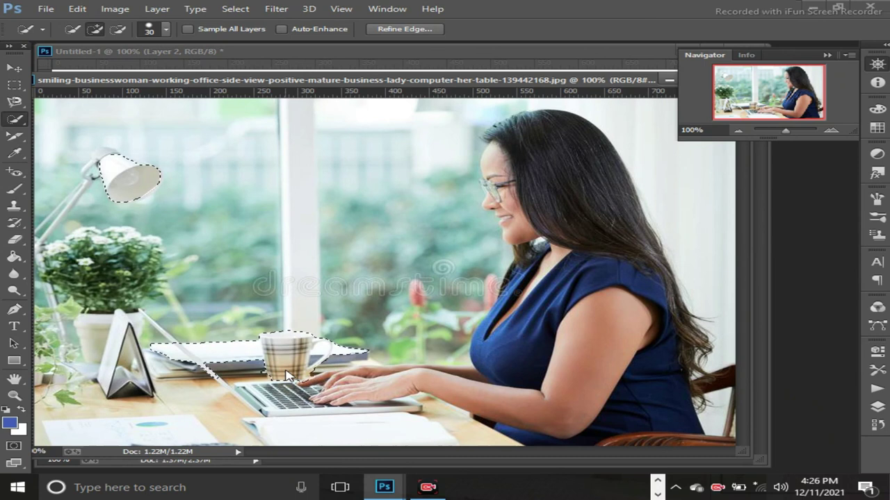
{"action": "key", "text": "ctrl+x"}
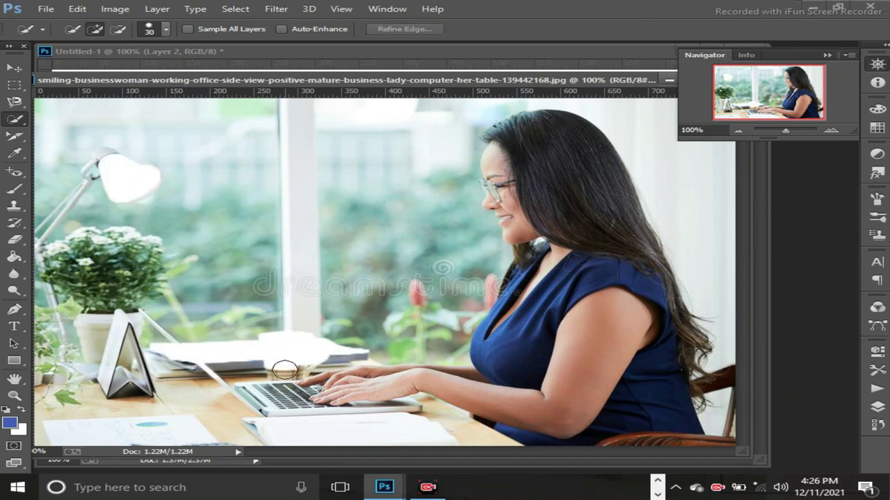